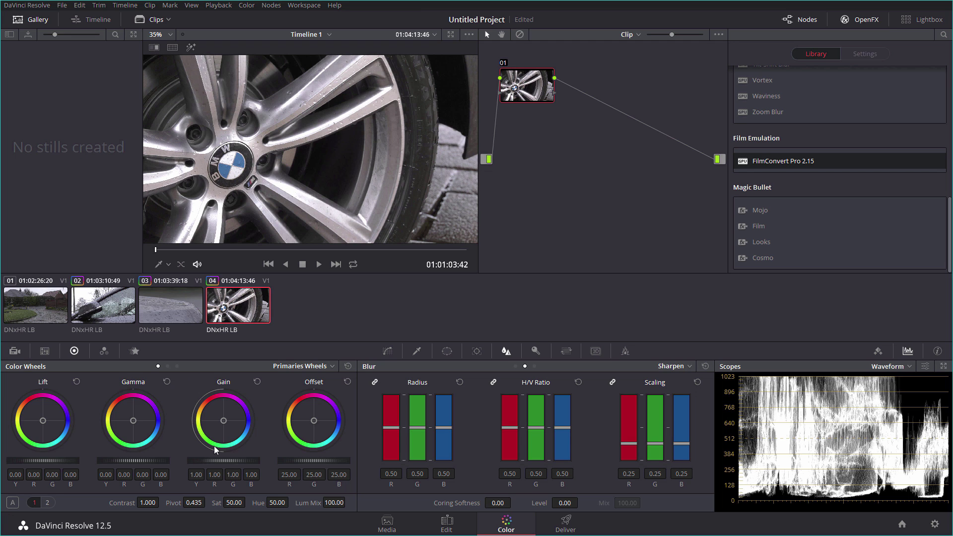
Lower the wheel shot's master Gain from 1.00 to 0.89 on all channels
mouse_move(224, 463)
mouse_down()
mouse_move(208, 464)
mouse_move(224, 464)
mouse_up()
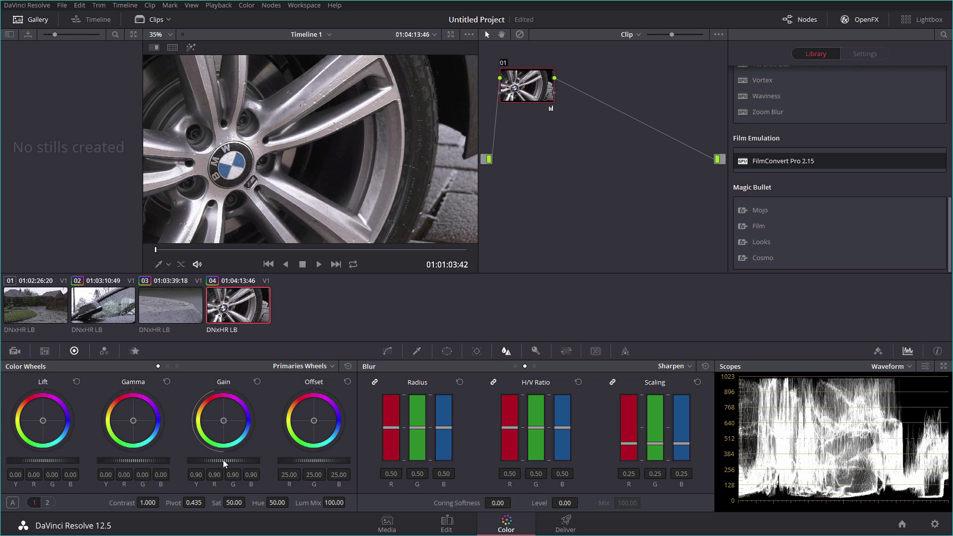
drag(224, 463, 223, 464)
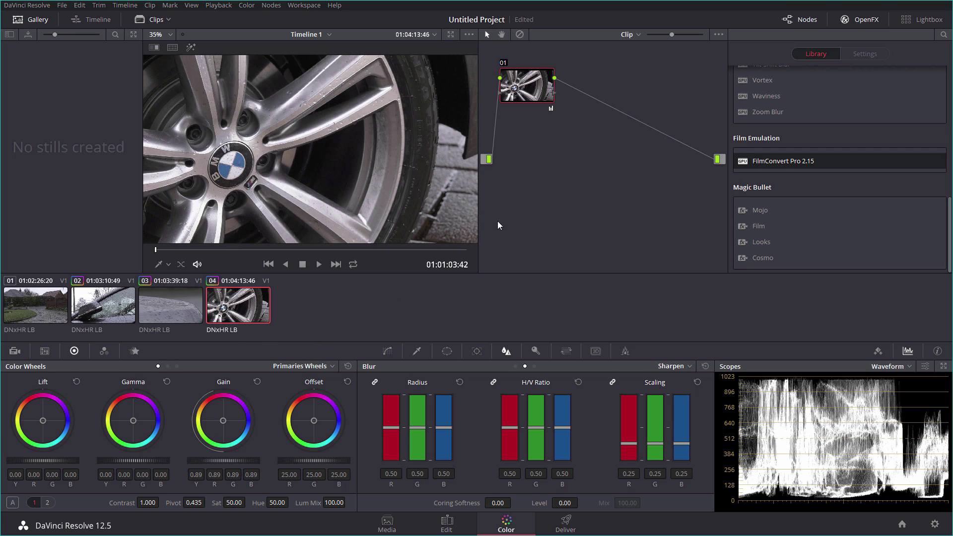
Add a serial node 02 after node 01
right_click(538, 83)
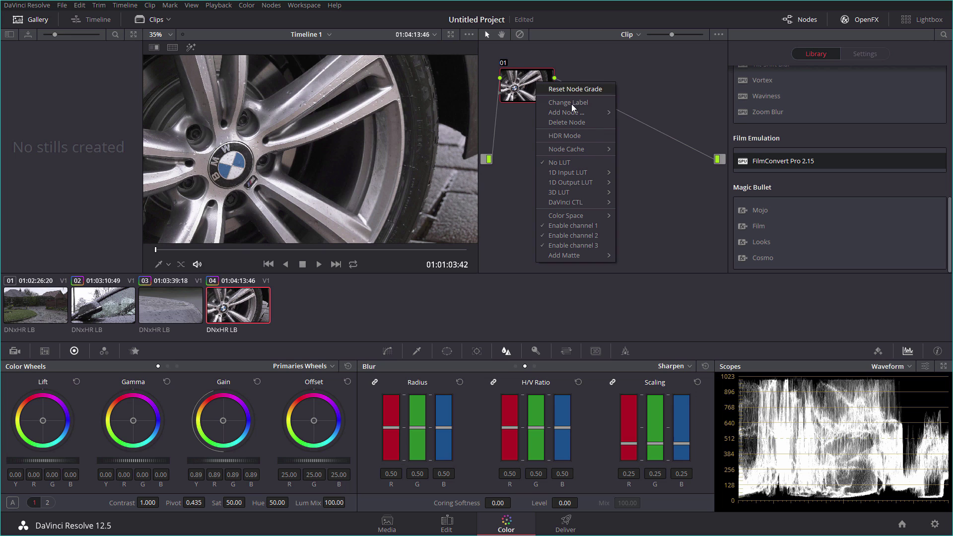
mouse_move(566, 112)
click(646, 115)
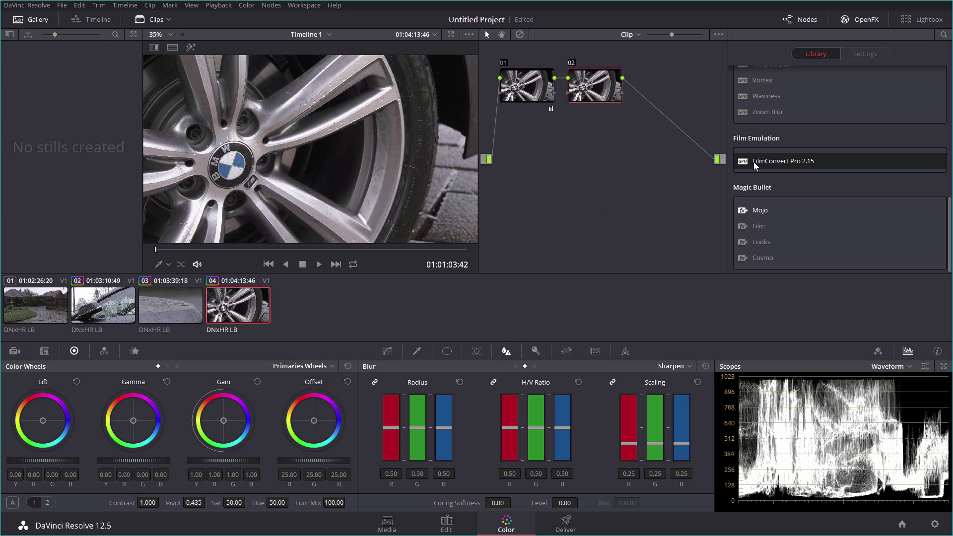
Apply FilmConvert Pro 2.15 to node 02 and raise its temperature from 5600 to 6778
drag(754, 166, 596, 87)
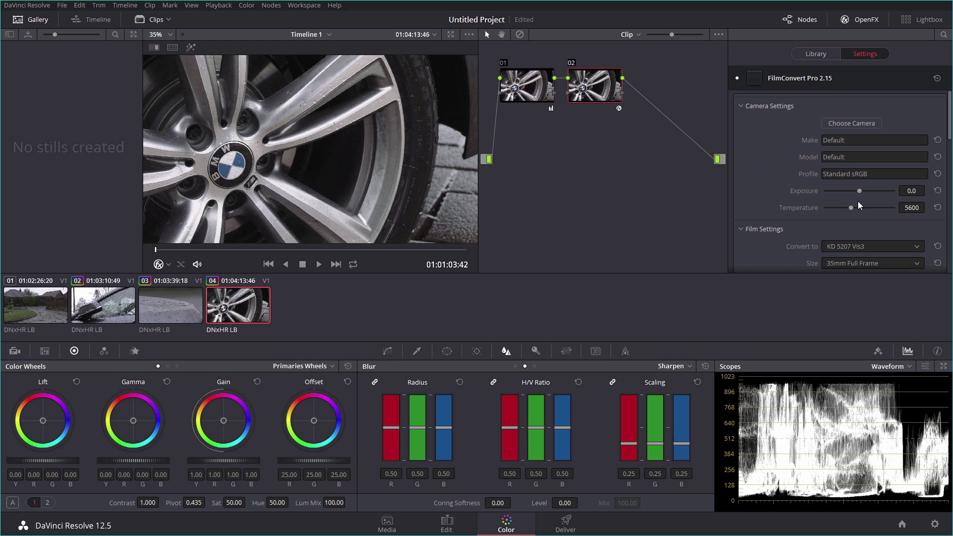
drag(852, 208, 859, 209)
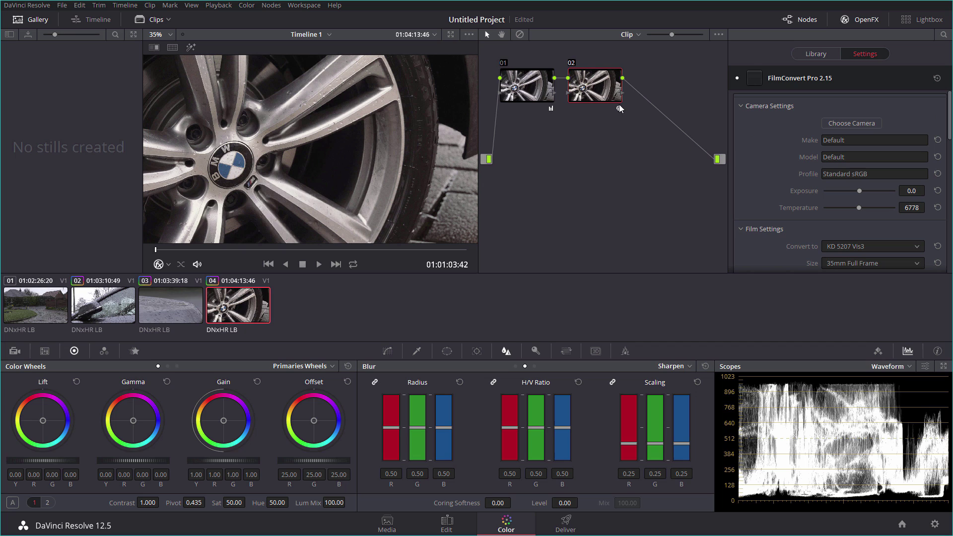
right_click(592, 87)
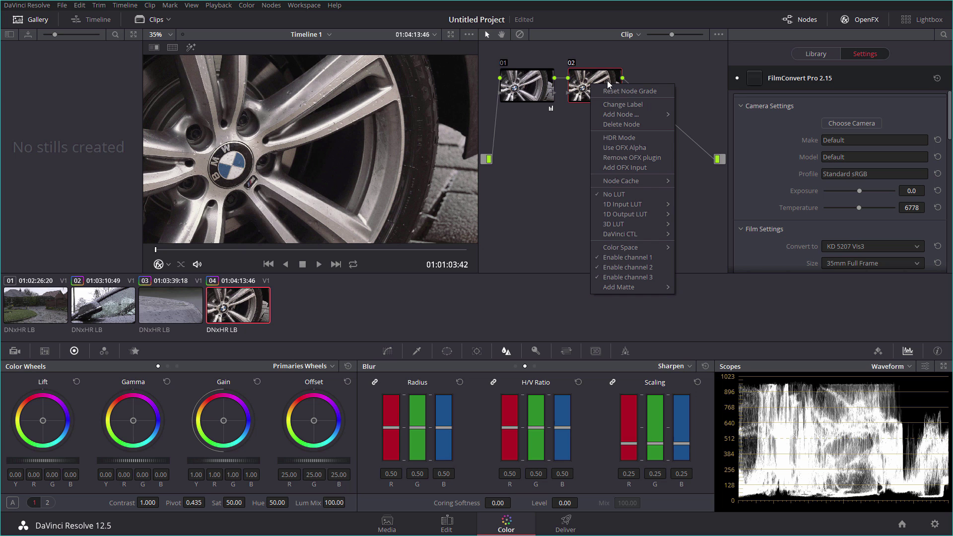
Grab still 1.4.1 from the graded wheel frame and check it in the gallery
right_click(305, 129)
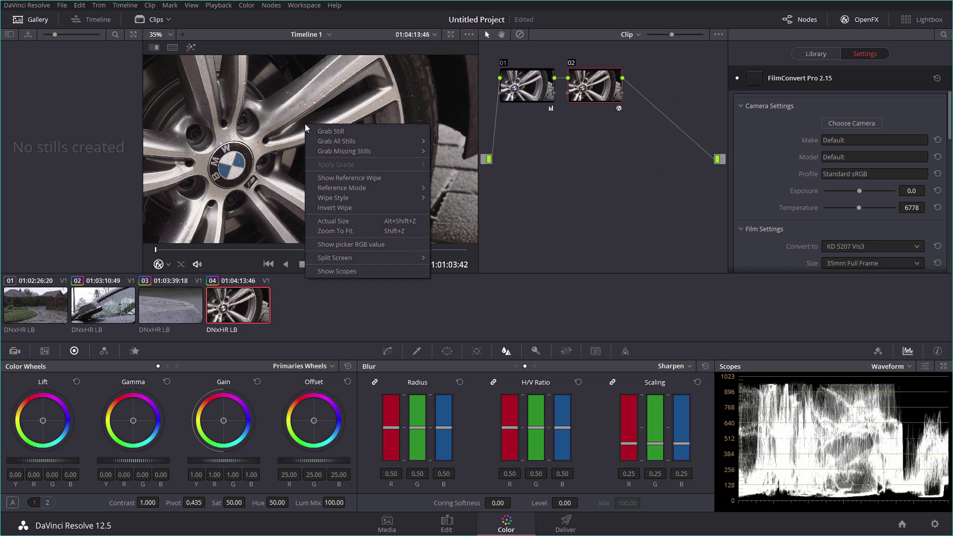
click(330, 130)
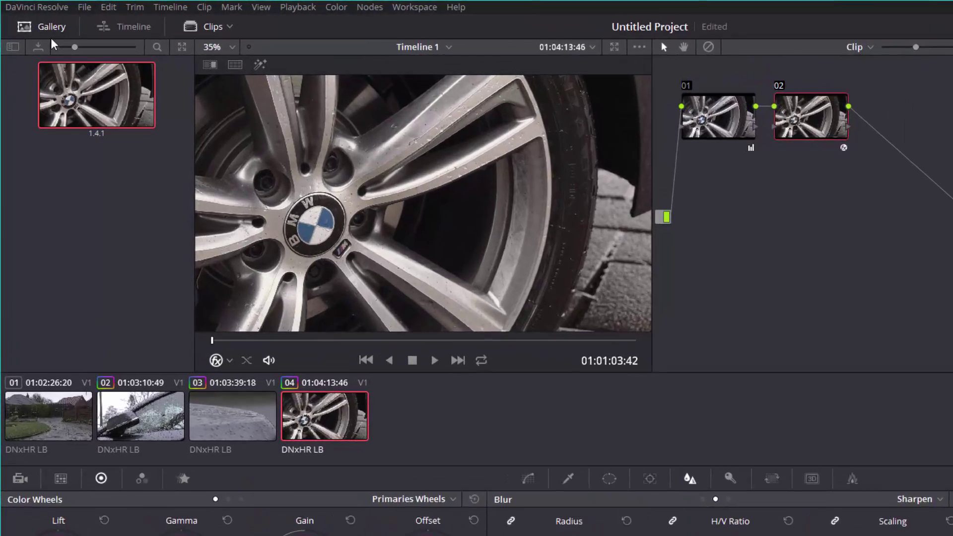
click(35, 21)
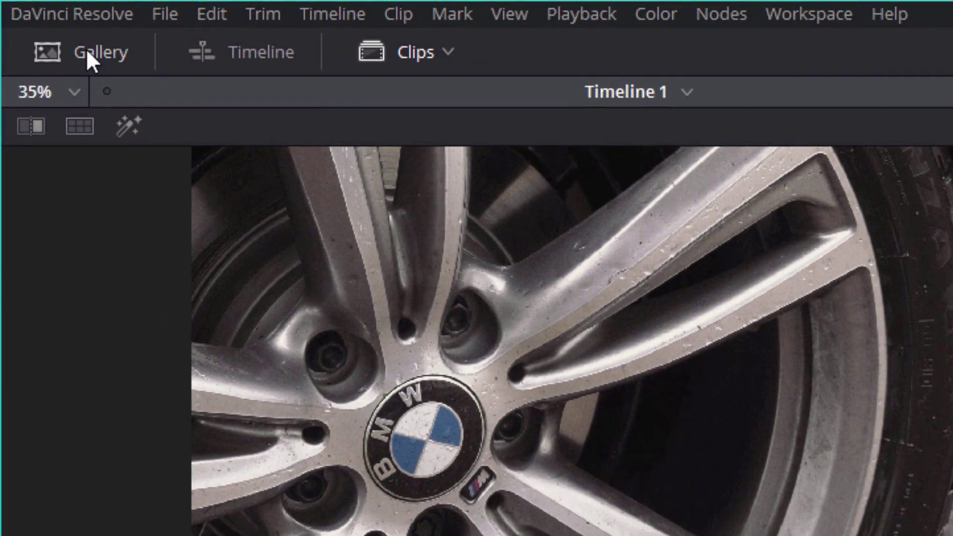
click(70, 41)
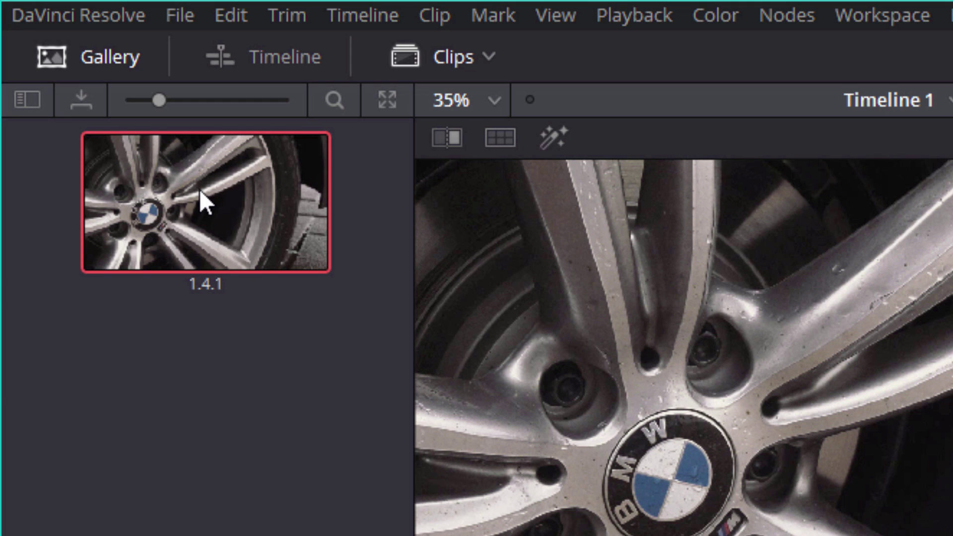
click(228, 470)
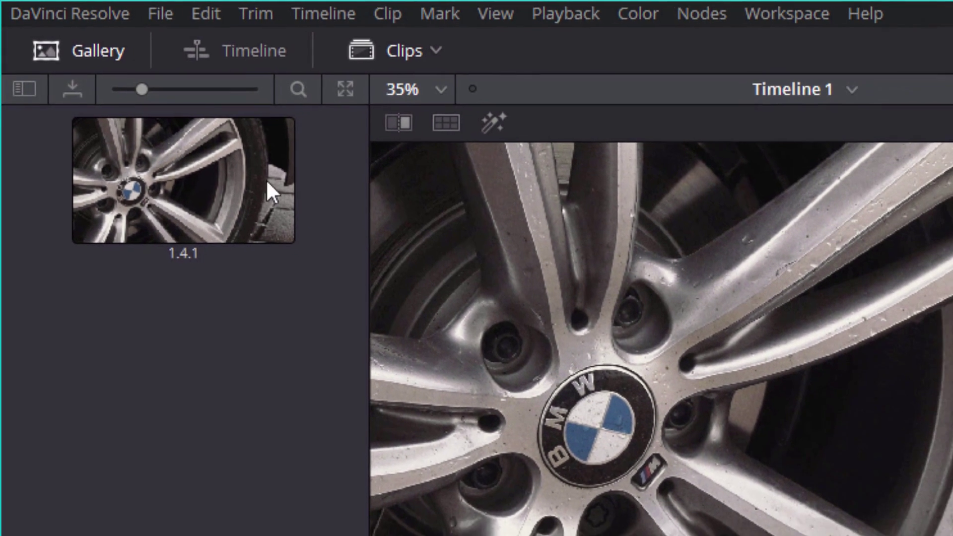
Export still 1.4.1 to the Desktop as TIFF BMW_1.2.1_1.4.1.tif, confirming the replacement
right_click(206, 165)
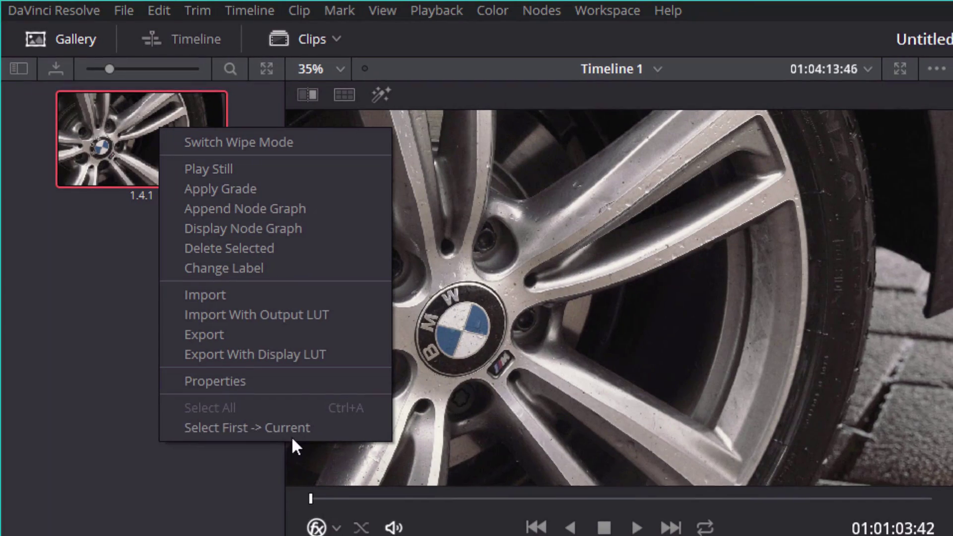
click(206, 334)
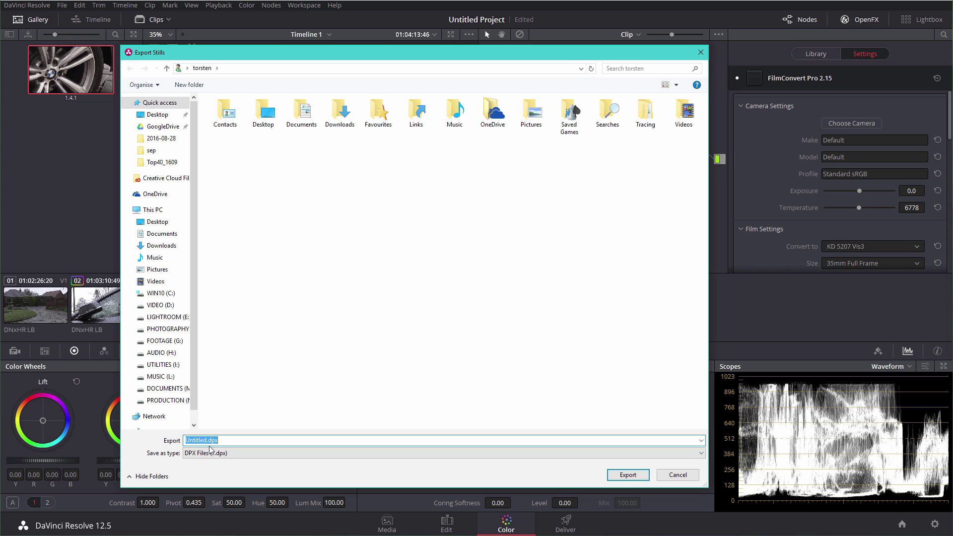
click(233, 457)
click(262, 44)
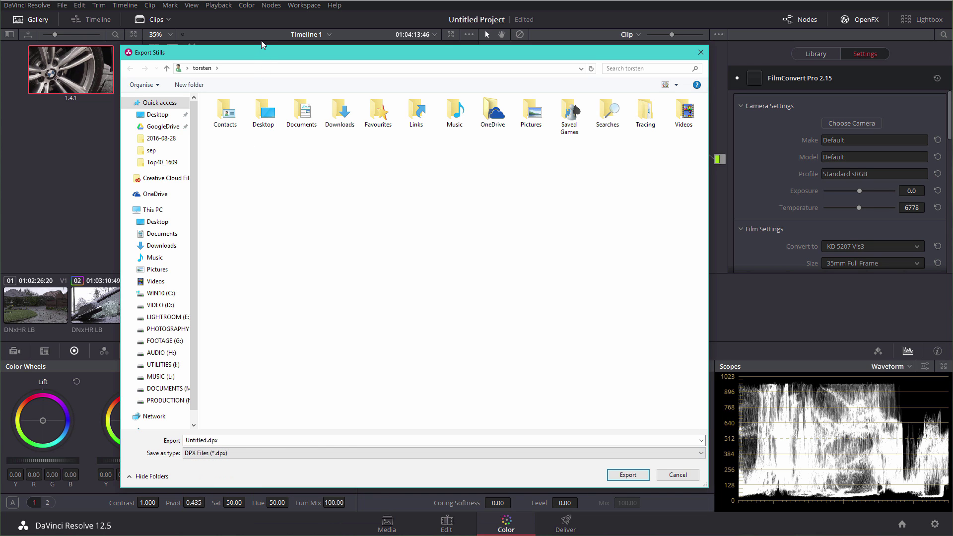
mouse_move(262, 45)
mouse_down()
mouse_move(260, 18)
mouse_move(257, 144)
mouse_move(254, 57)
mouse_up()
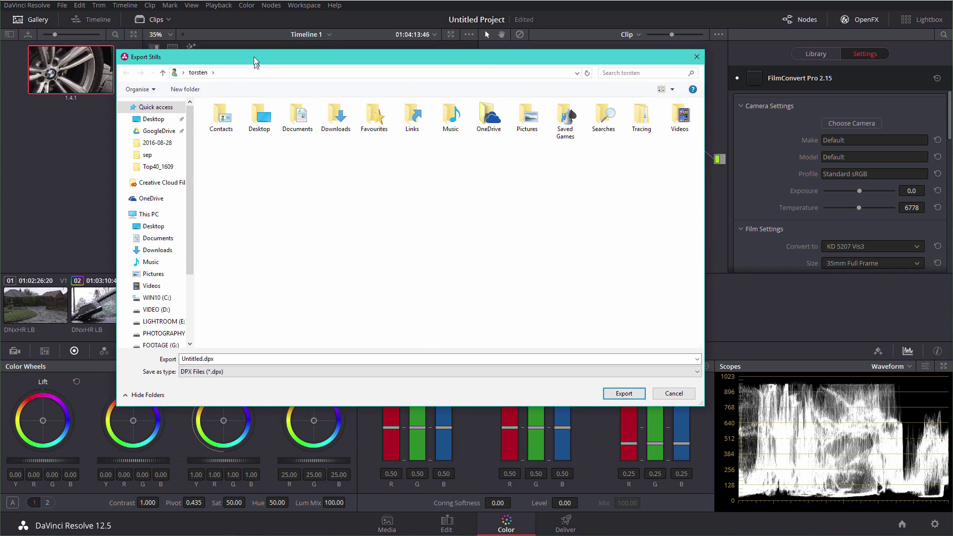
click(215, 353)
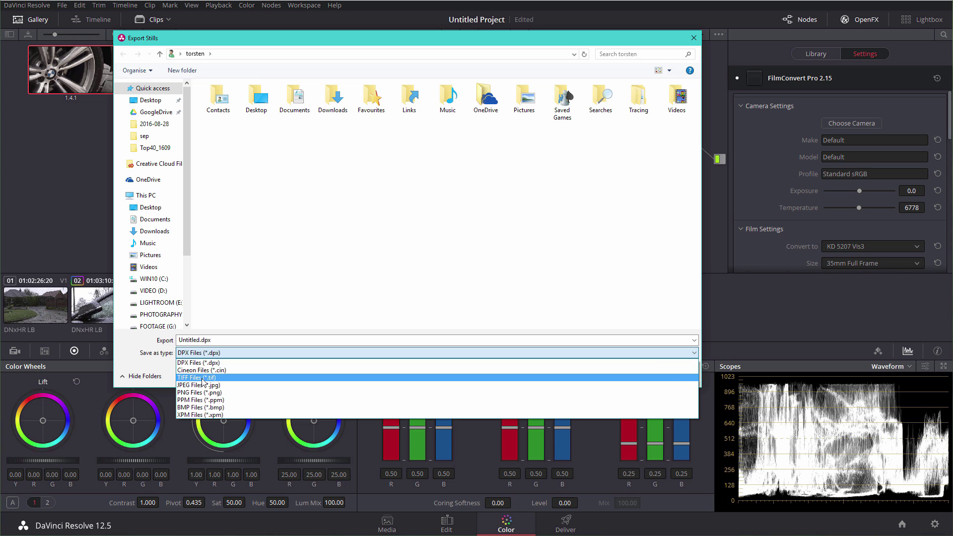
click(203, 378)
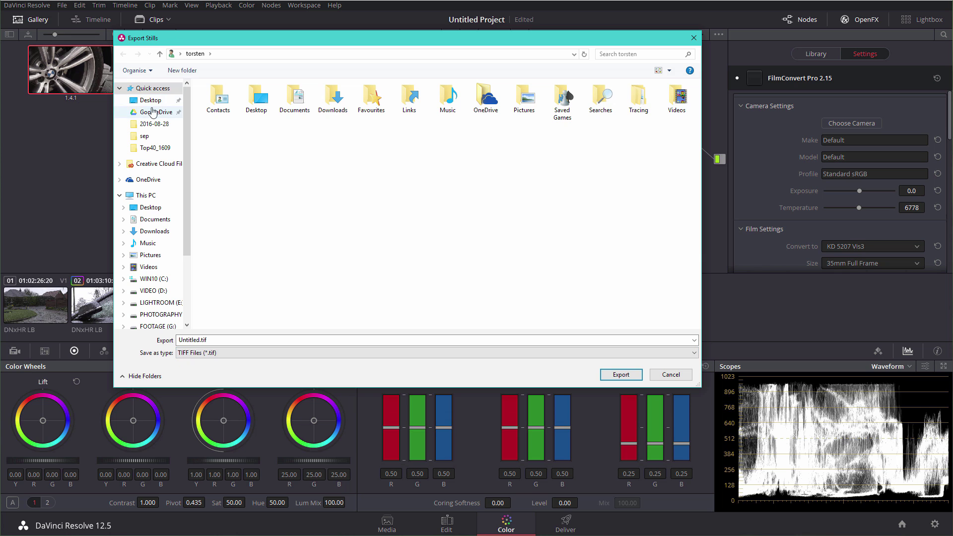
click(144, 102)
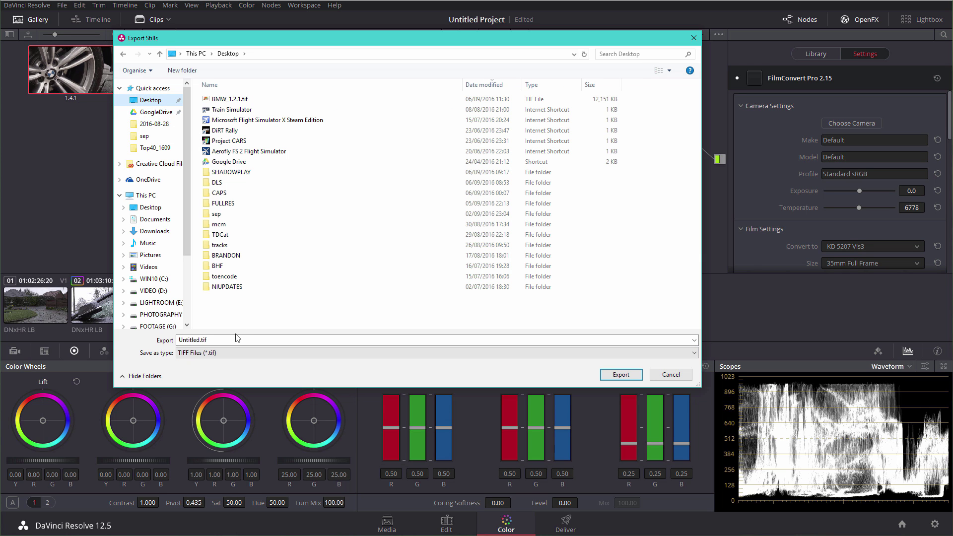
click(228, 99)
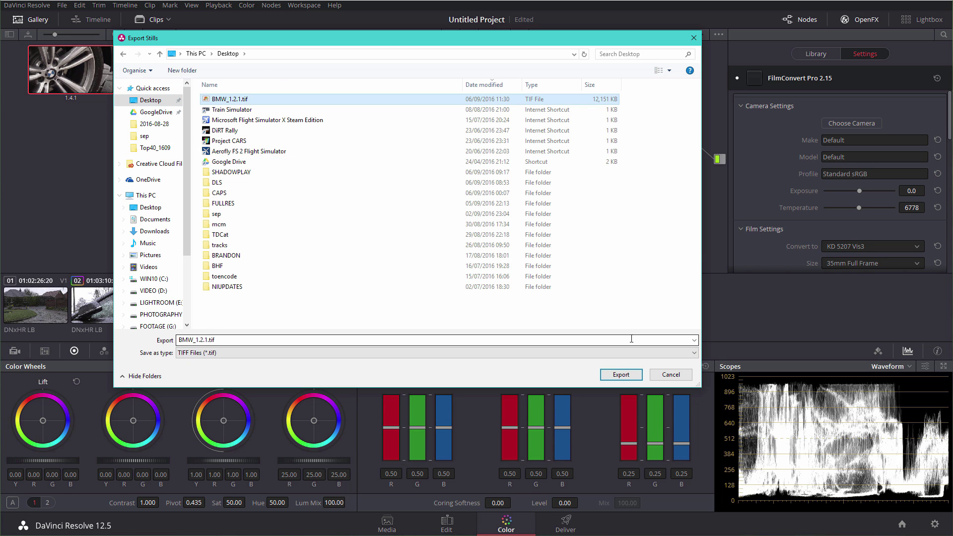
click(621, 375)
click(463, 236)
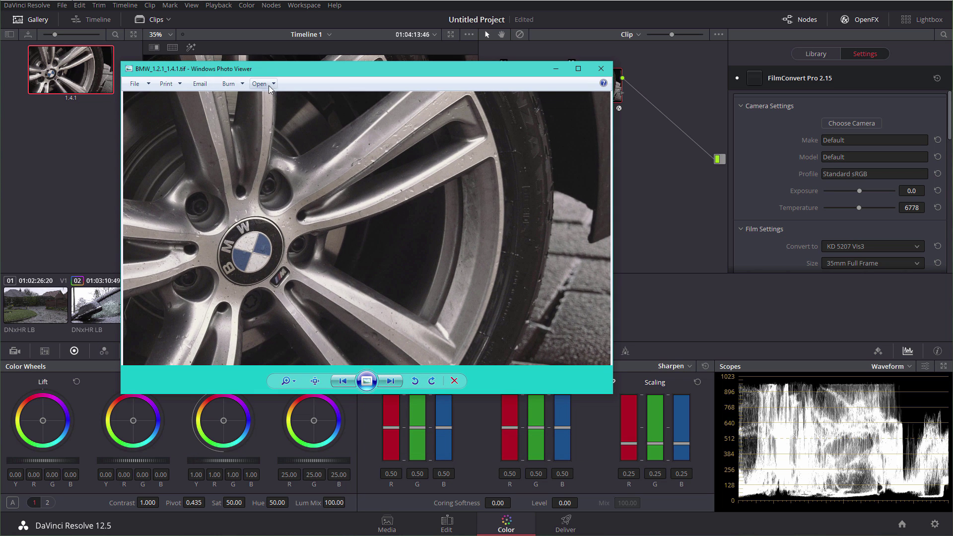
Inspect the exported TIFF at actual size, then close Windows Photo Viewer
click(314, 381)
drag(277, 182, 473, 235)
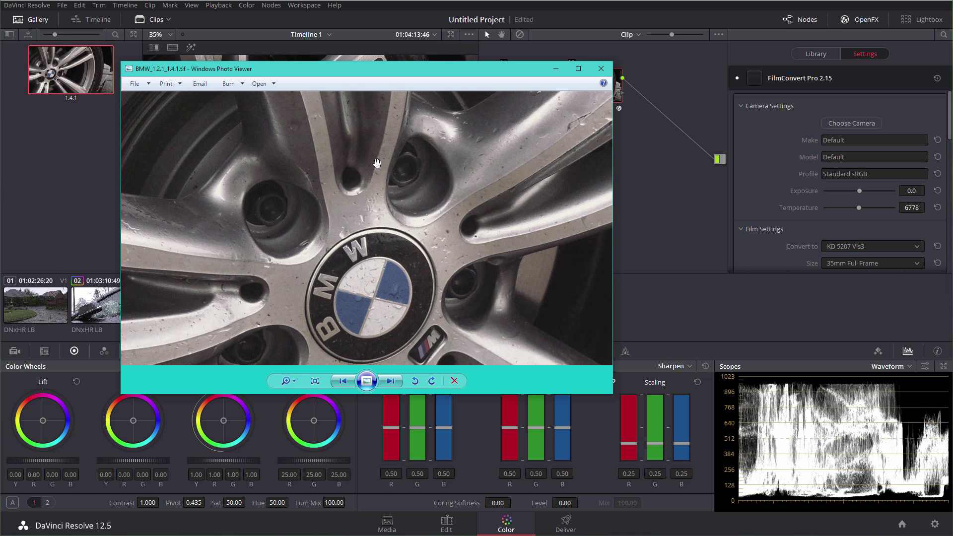
click(601, 69)
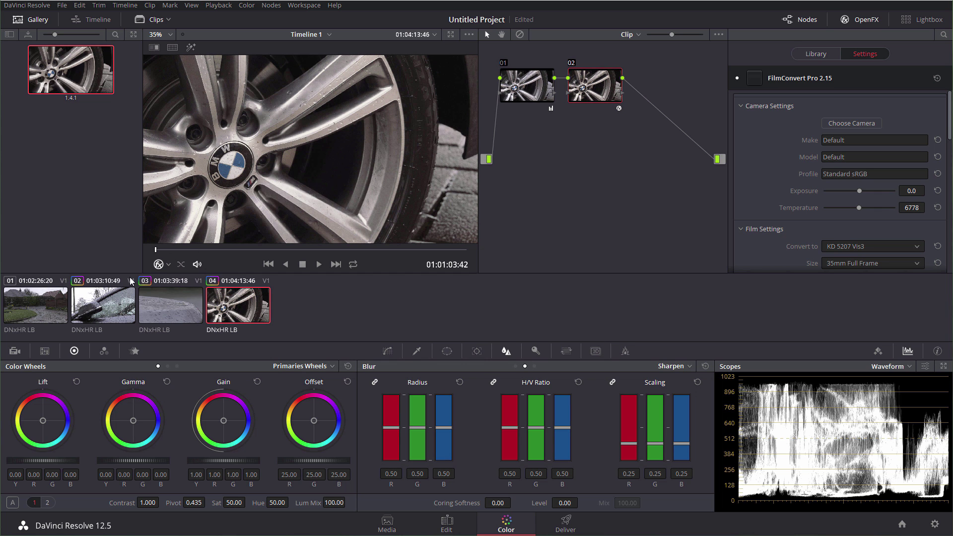
Apply still 1.4.1's grade to car-mirror clip 02, compare with clip 04, and select node 01
click(109, 305)
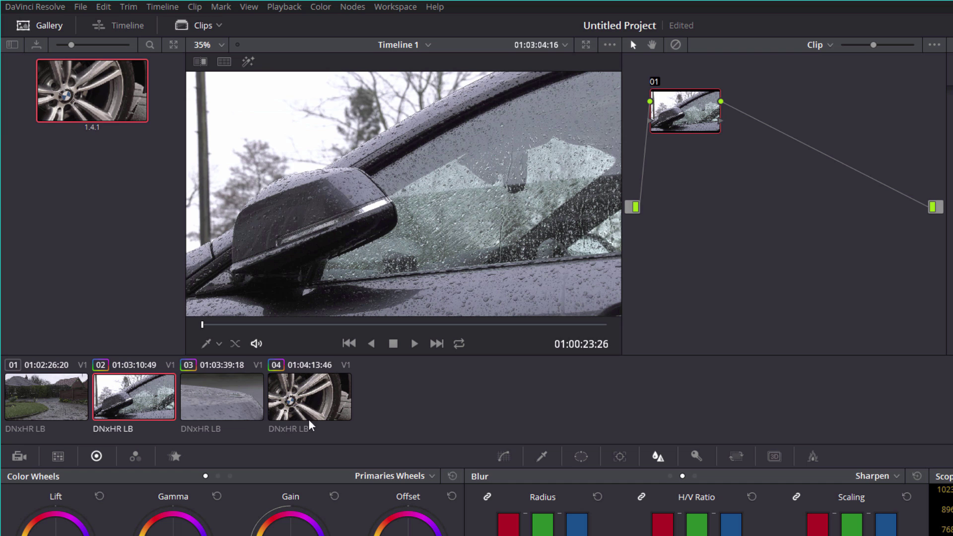
click(304, 405)
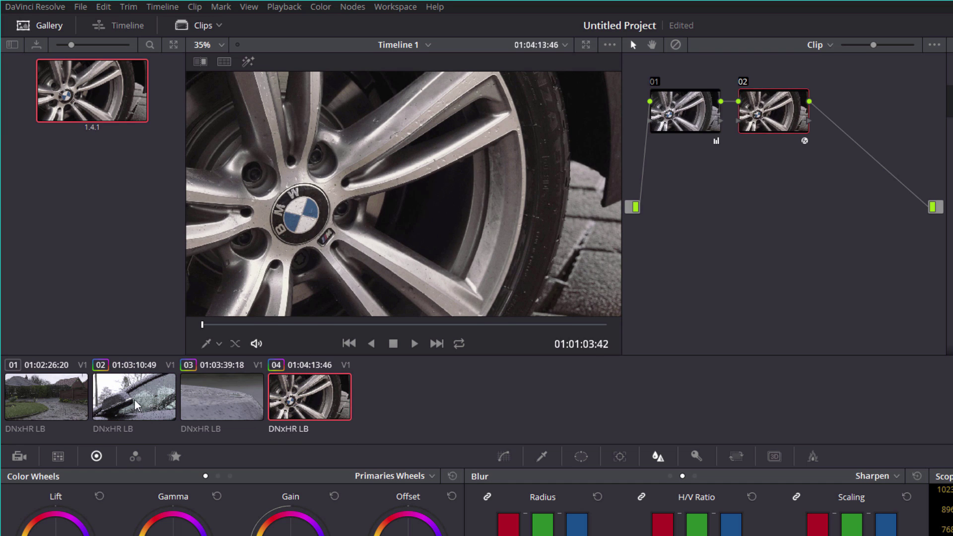
click(138, 407)
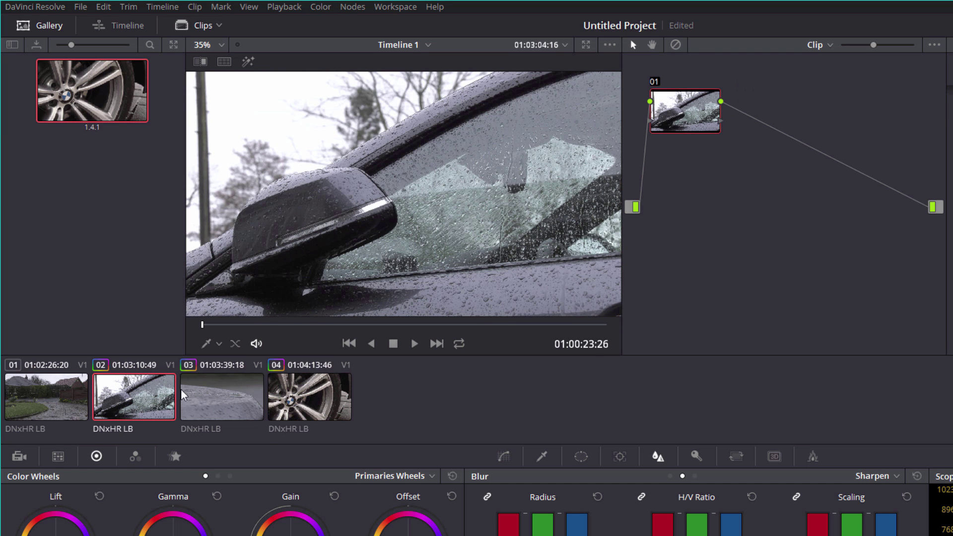
middle_click(102, 93)
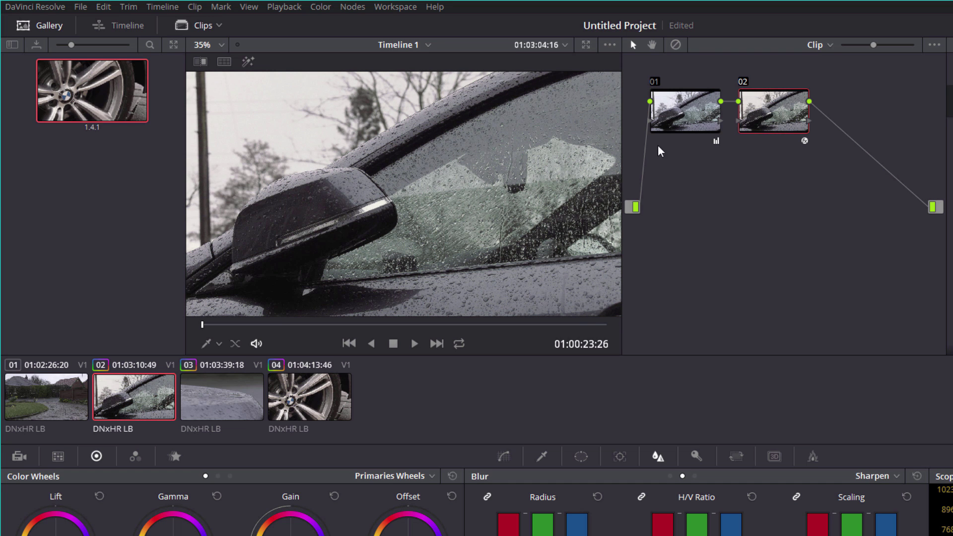
click(309, 394)
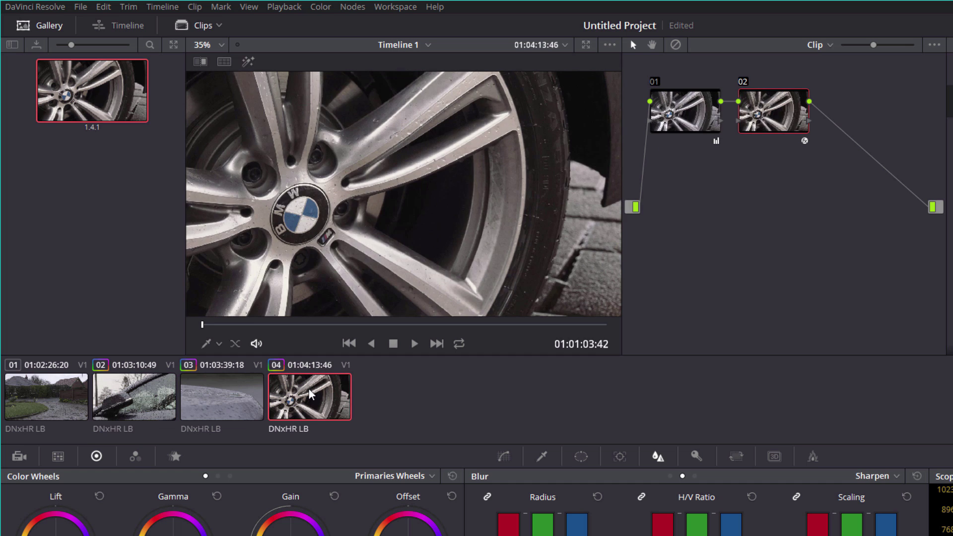
click(135, 408)
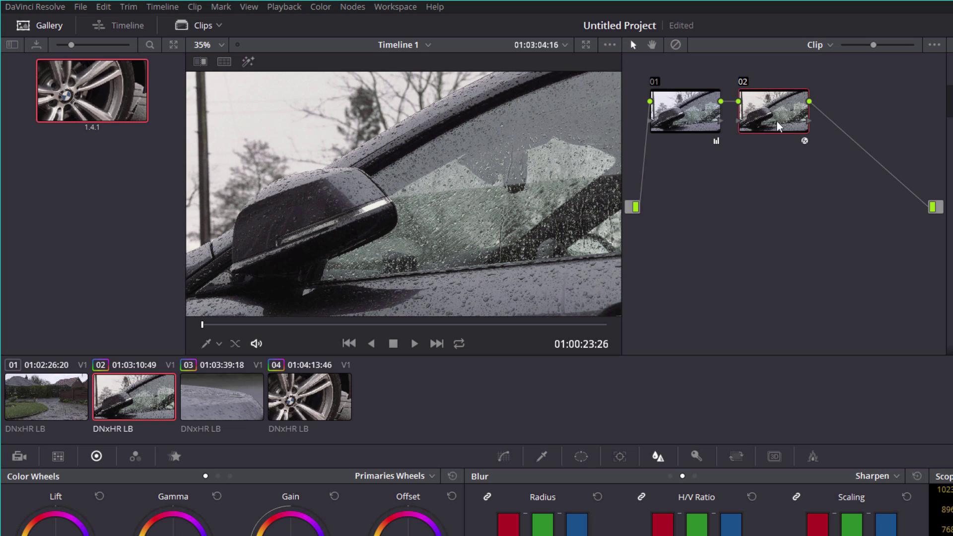
click(686, 117)
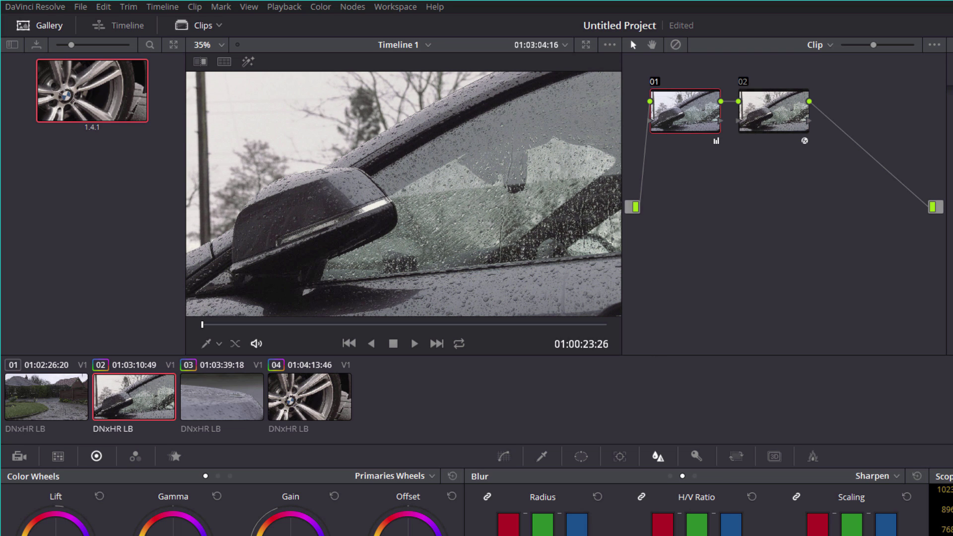
Apply still 1.4.1's grade to wet roof clip 03 and select its node 01
click(226, 402)
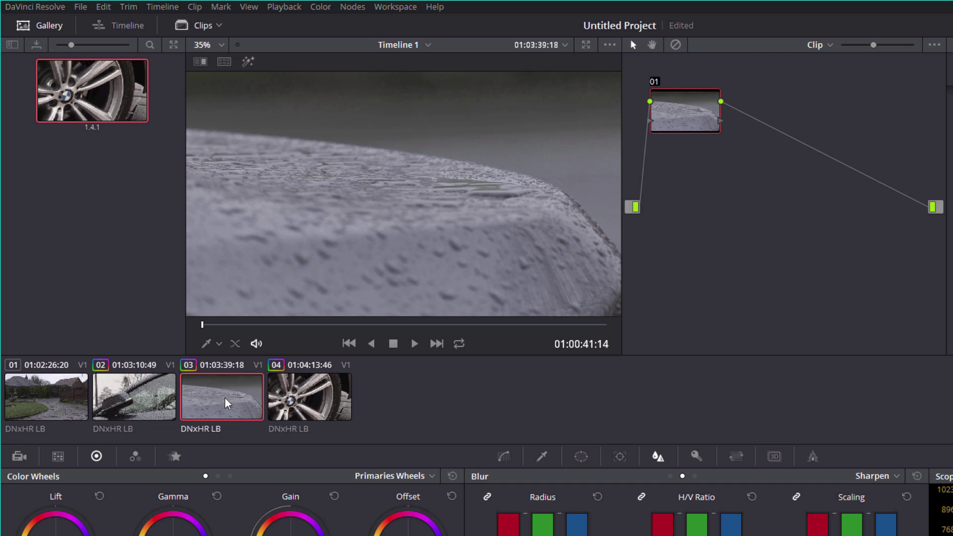
middle_click(100, 92)
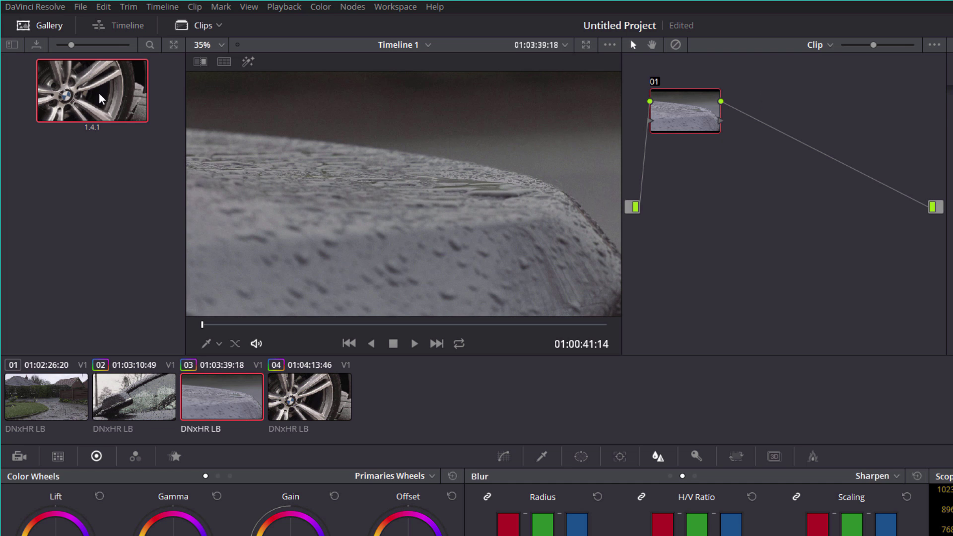
click(692, 121)
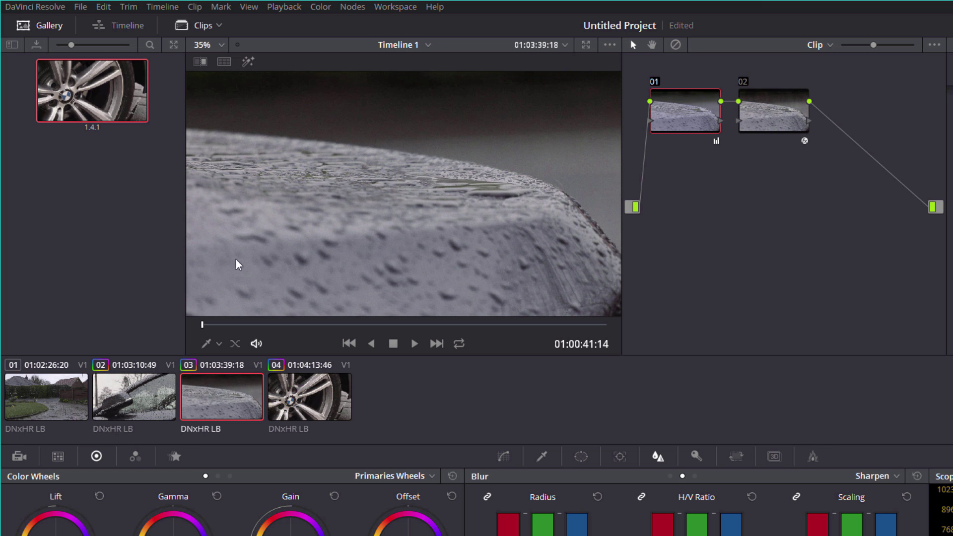
Compare the graded clips 02, 04 and 03, ending on wheel clip 04
click(152, 389)
click(324, 393)
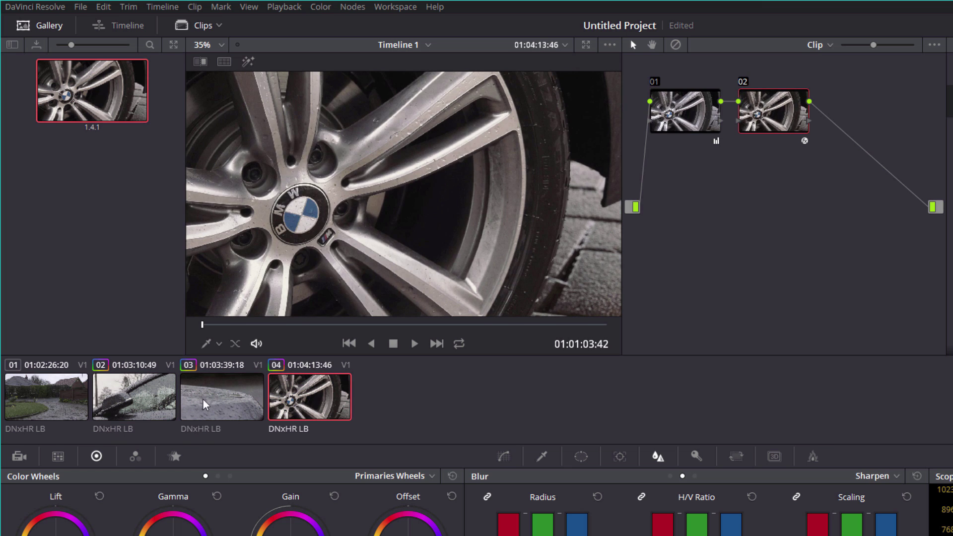
click(204, 400)
click(315, 403)
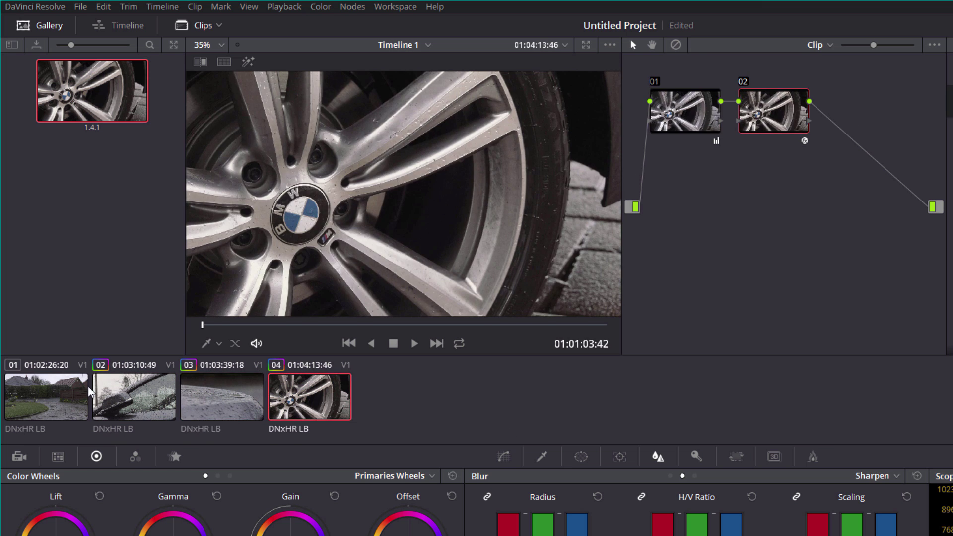
Show the graded car-mirror clip 02 in the viewer
click(141, 391)
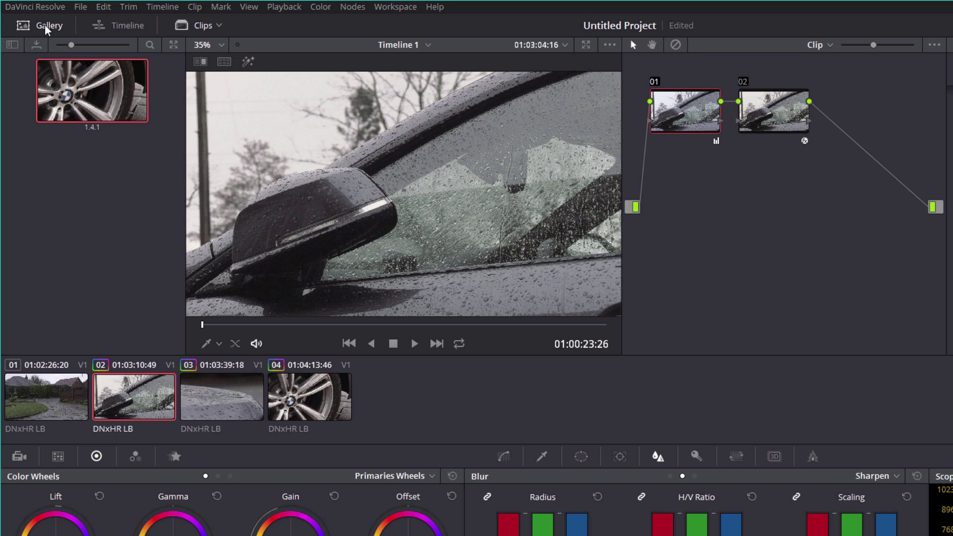
Grab stills 1.2.1 from mirror clip 02 and 1.3.1 from roof clip 03
right_click(383, 189)
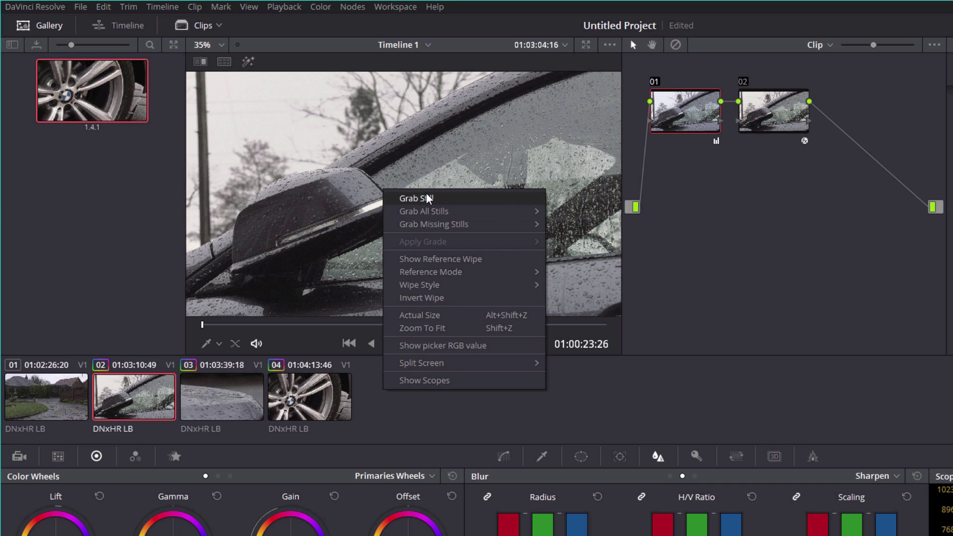
click(425, 195)
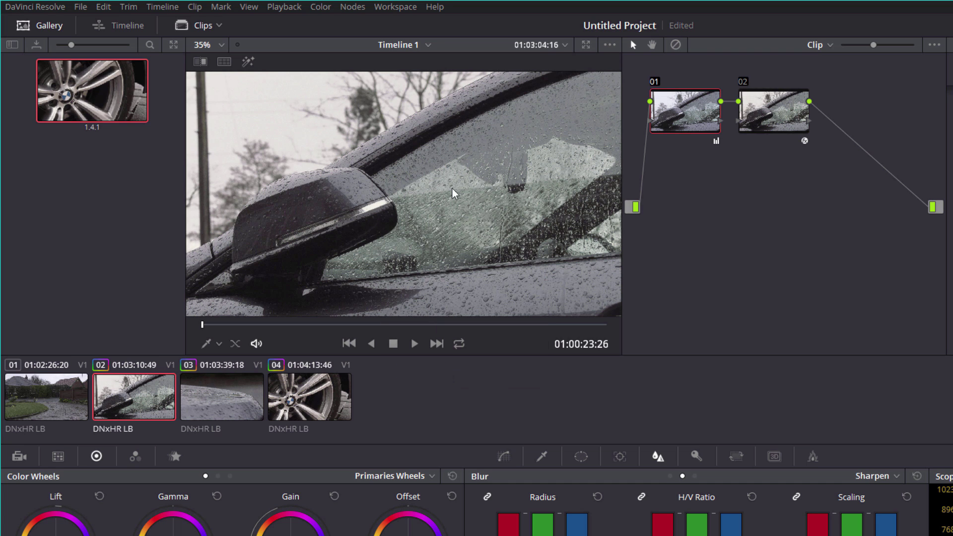
click(242, 408)
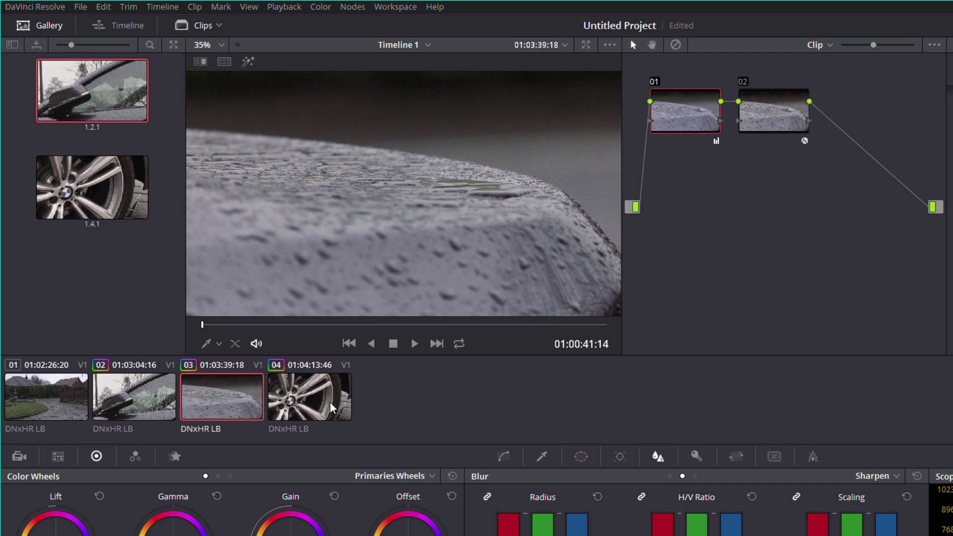
right_click(333, 165)
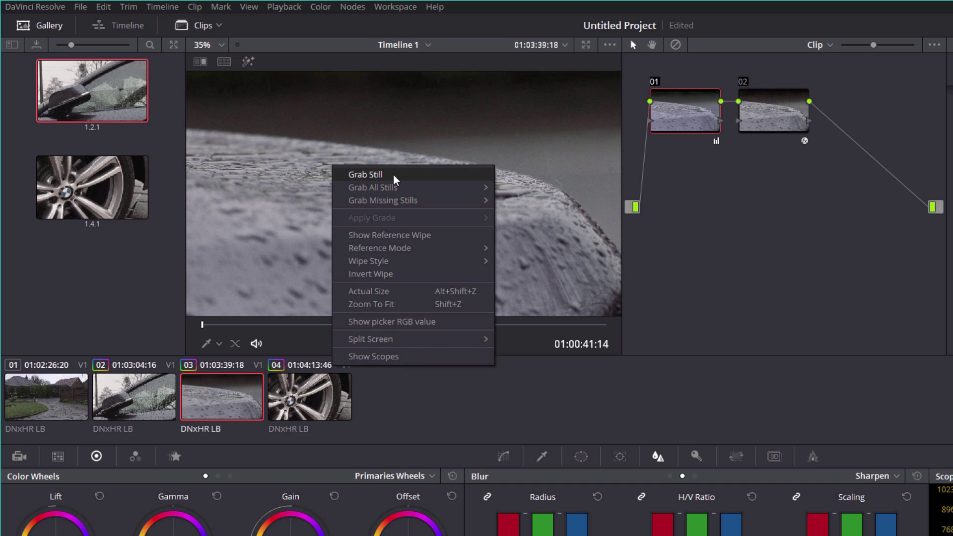
click(392, 174)
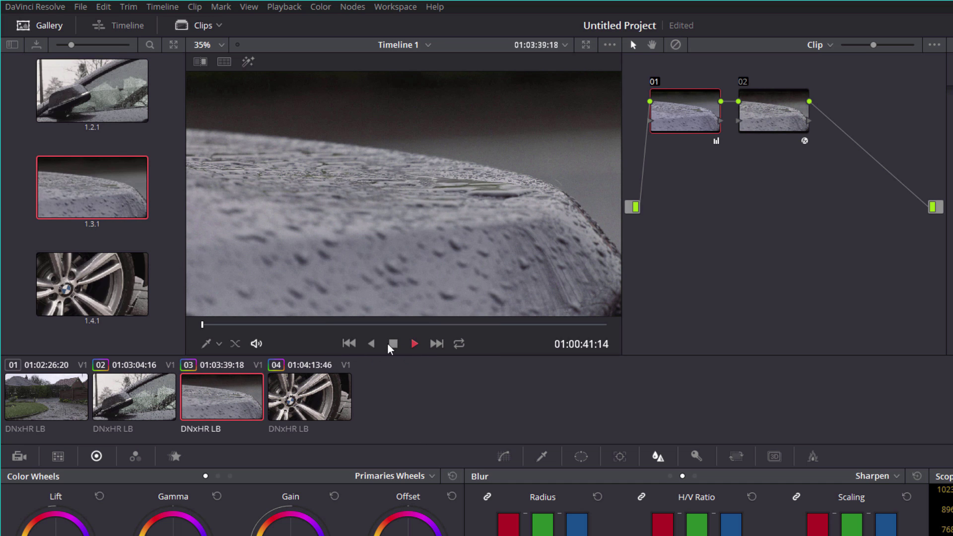
Play back the graded roof clip 03 for about ten seconds, then stop it
key(space)
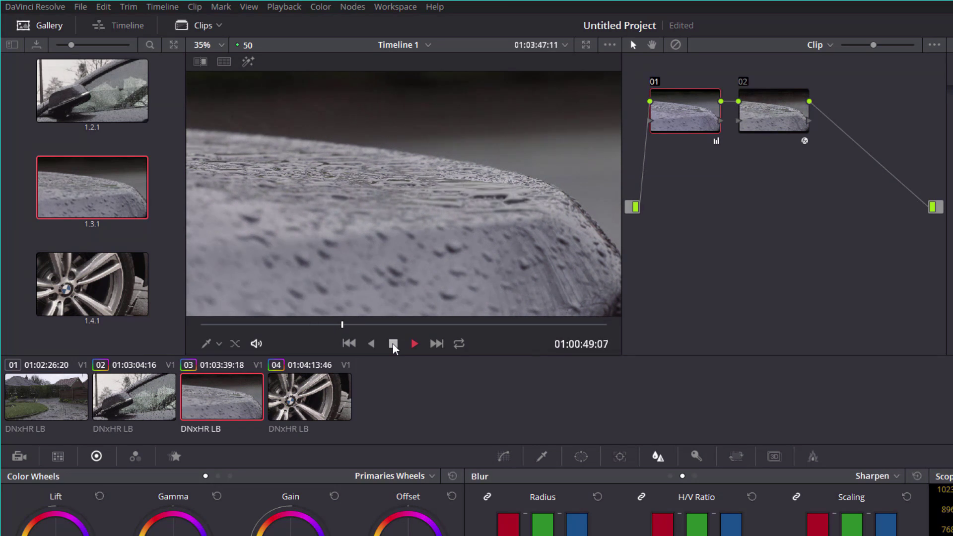
click(393, 344)
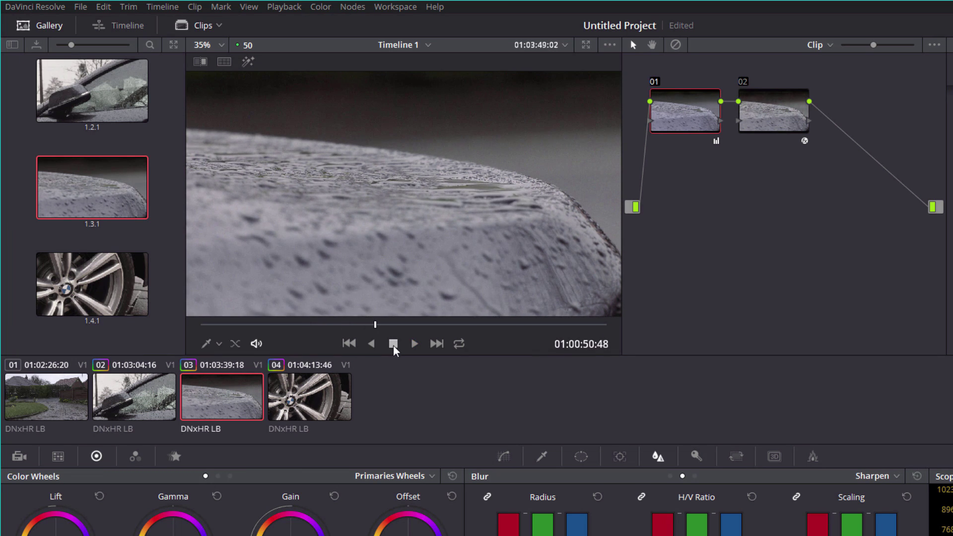